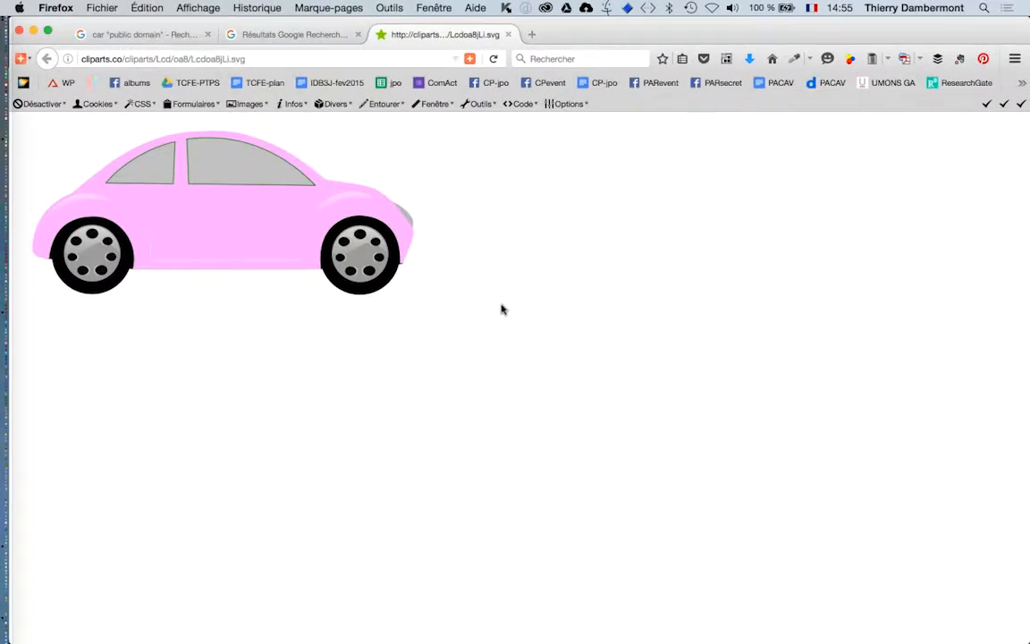
# Step: Switch to Adobe Illustrator and place the Symbols panel next to the artboard with the pink car
pyautogui.press('super+Tab')
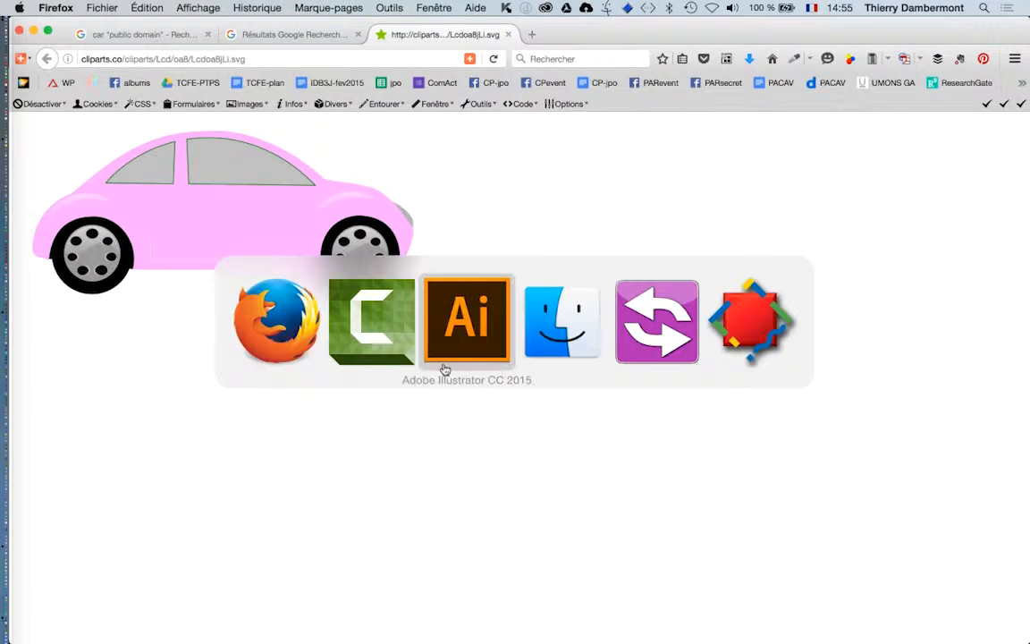
pyautogui.click(453, 357)
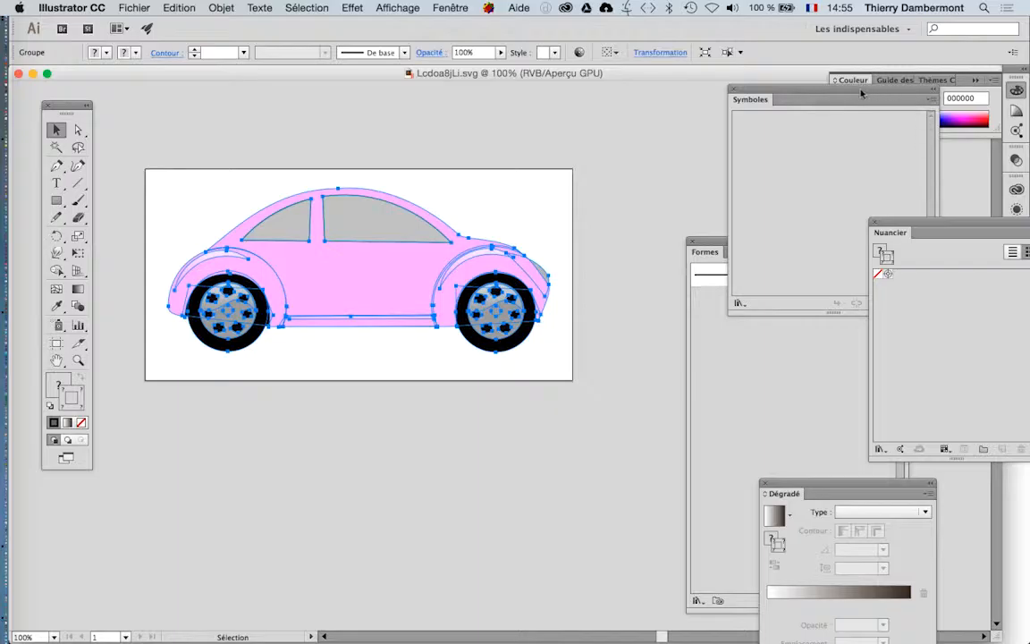
pyautogui.moveTo(861, 93); pyautogui.dragTo(713, 130)
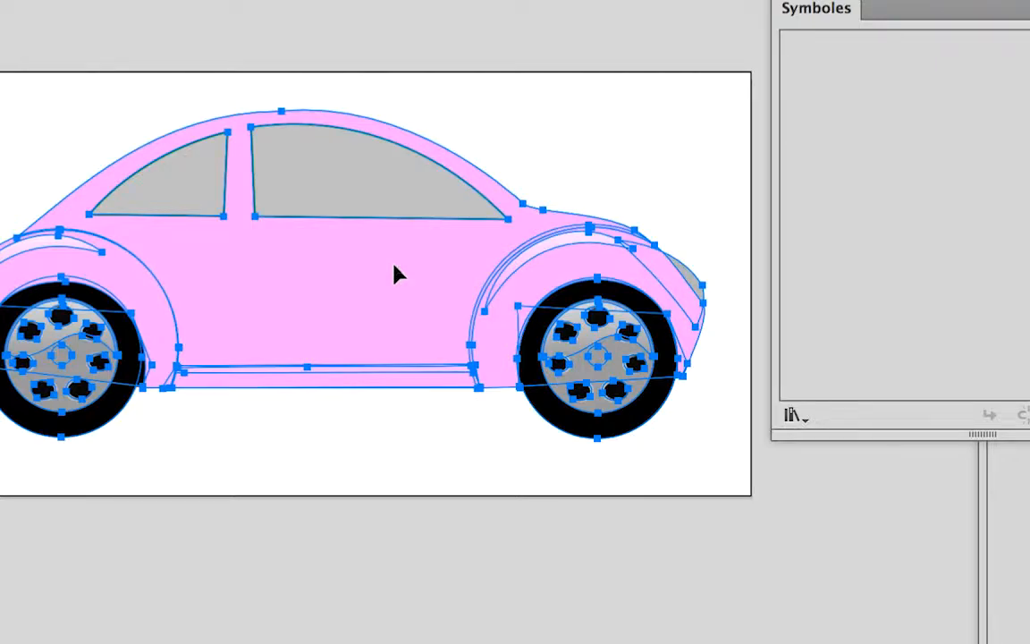
# Step: Turn the selected car group into a dynamic movie-clip symbol named cocci with guides for 9-slice scaling enabled
pyautogui.moveTo(393, 267); pyautogui.dragTo(900, 177)
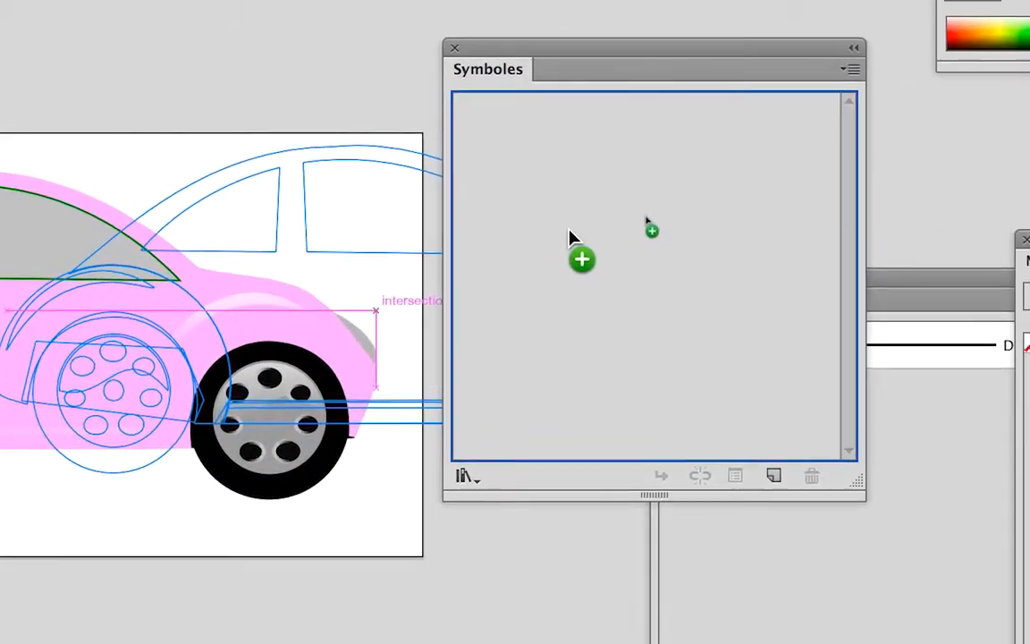
pyautogui.moveTo(569, 231); pyautogui.dragTo(570, 237)
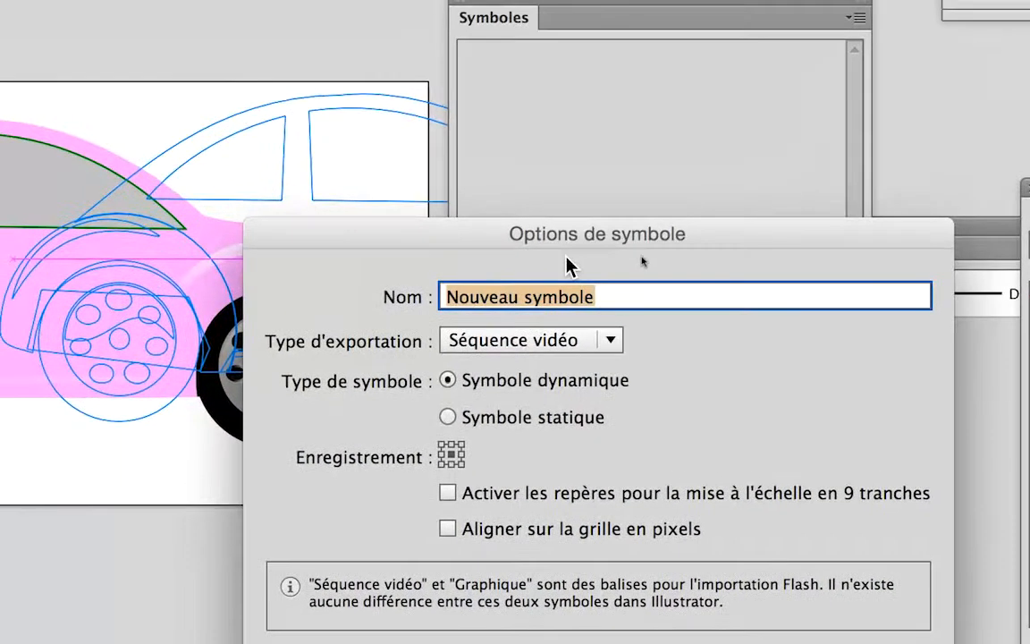
pyautogui.write('cocci')
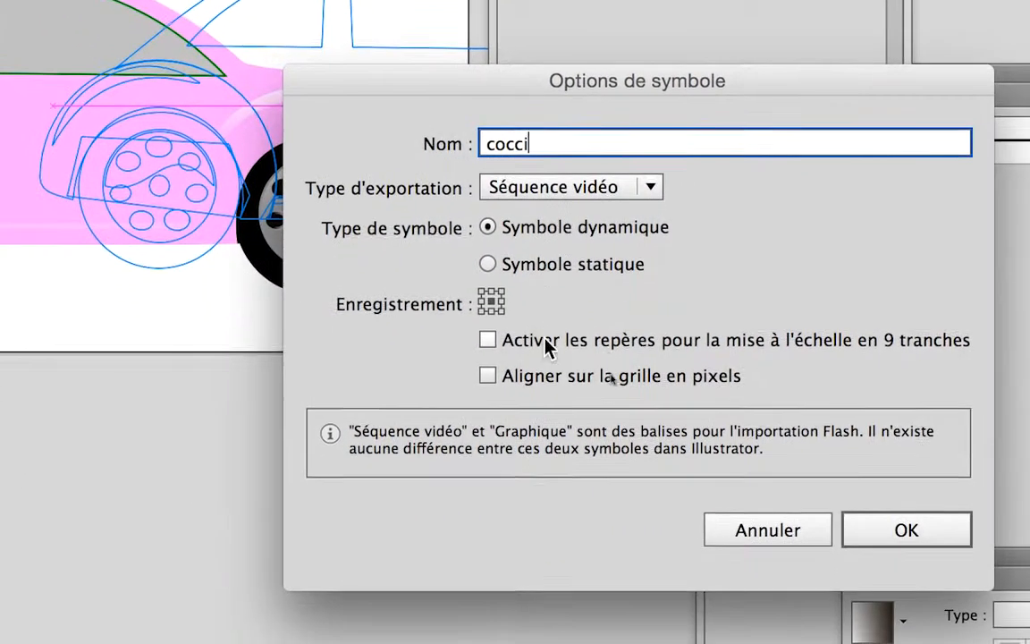
pyautogui.click(504, 495)
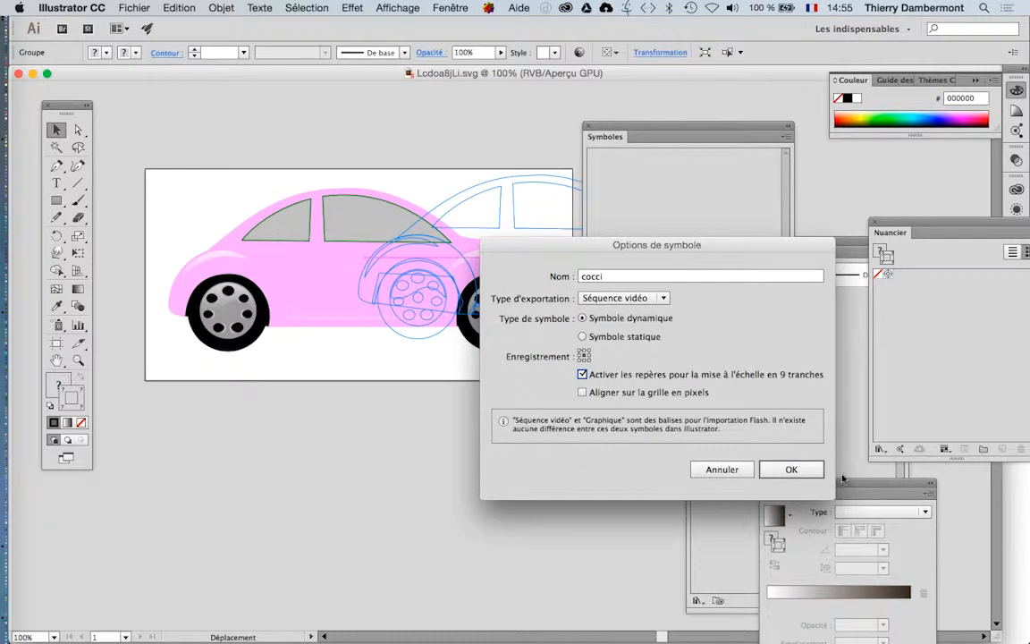
pyautogui.click(906, 529)
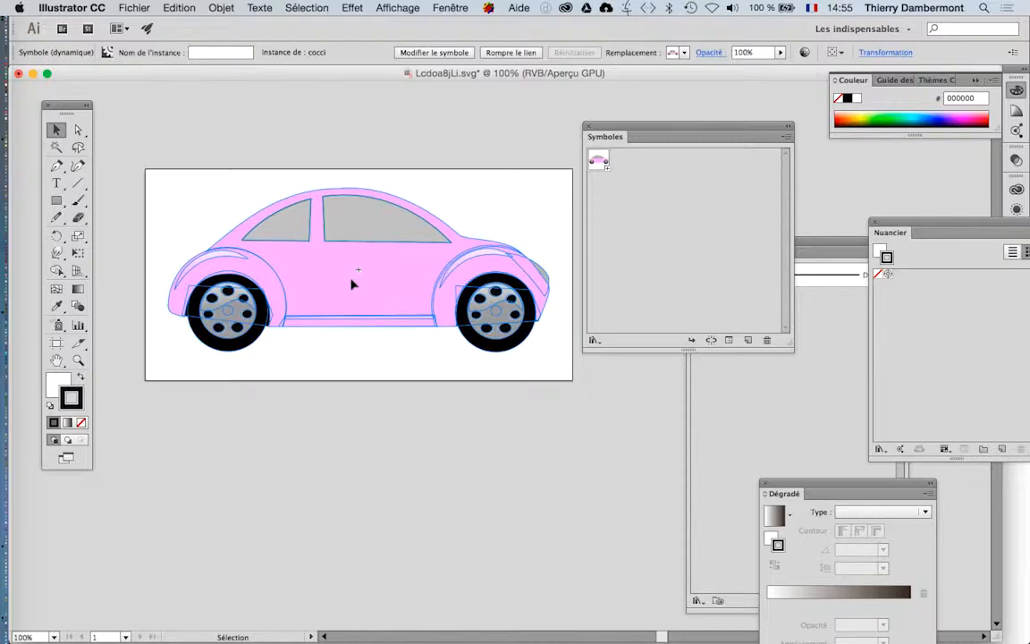
pyautogui.click(539, 146)
pyautogui.moveTo(620, 130); pyautogui.dragTo(694, 119)
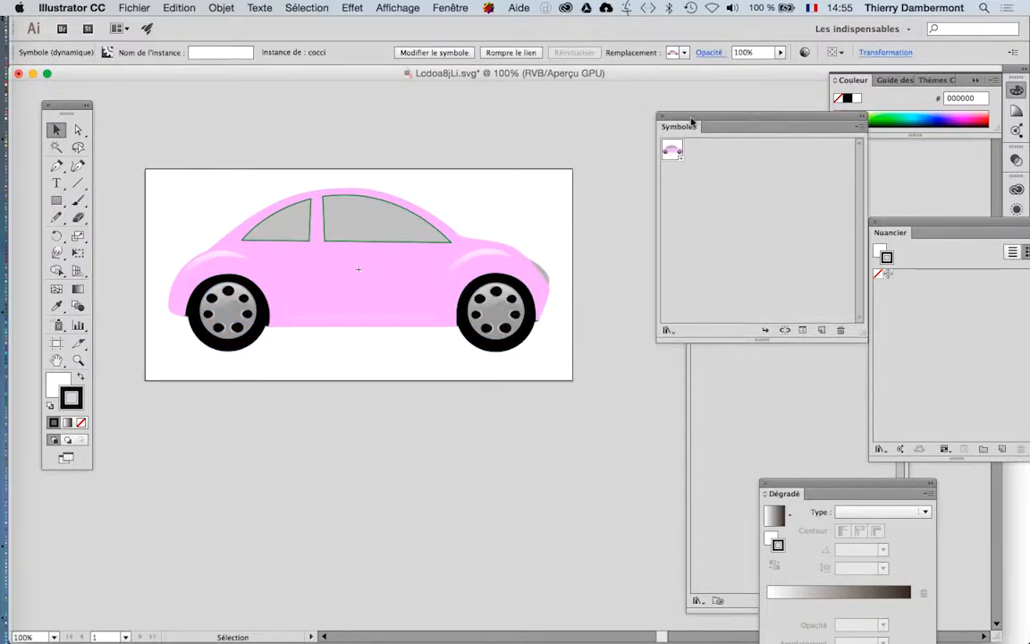
# Step: Edit the cocci symbol, placing its 9-slice guides above the roof, just below the body and between the two wheels
pyautogui.doubleClick(276, 230)
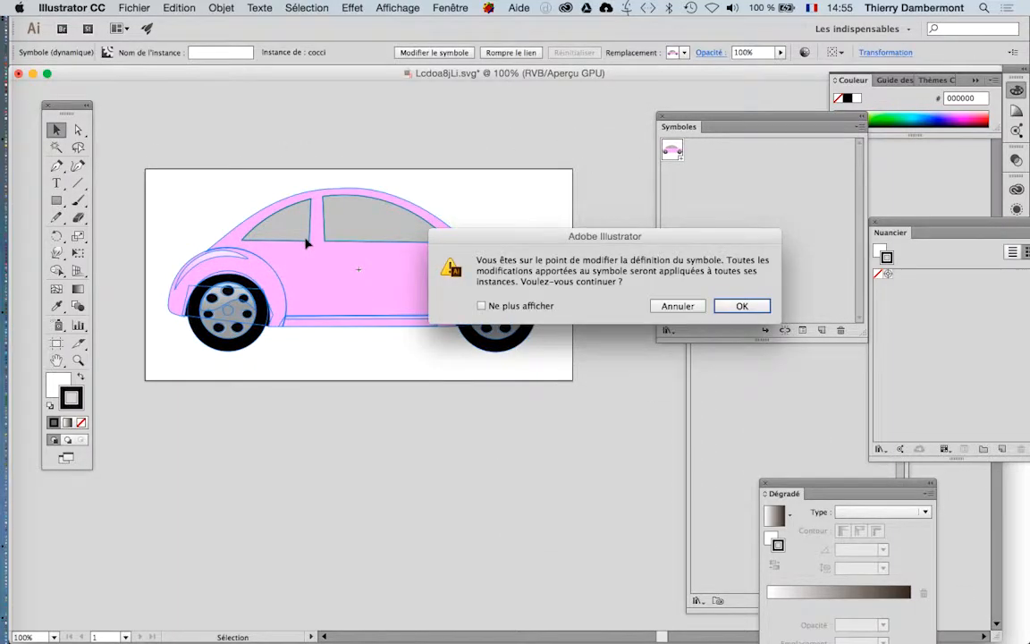
pyautogui.click(736, 307)
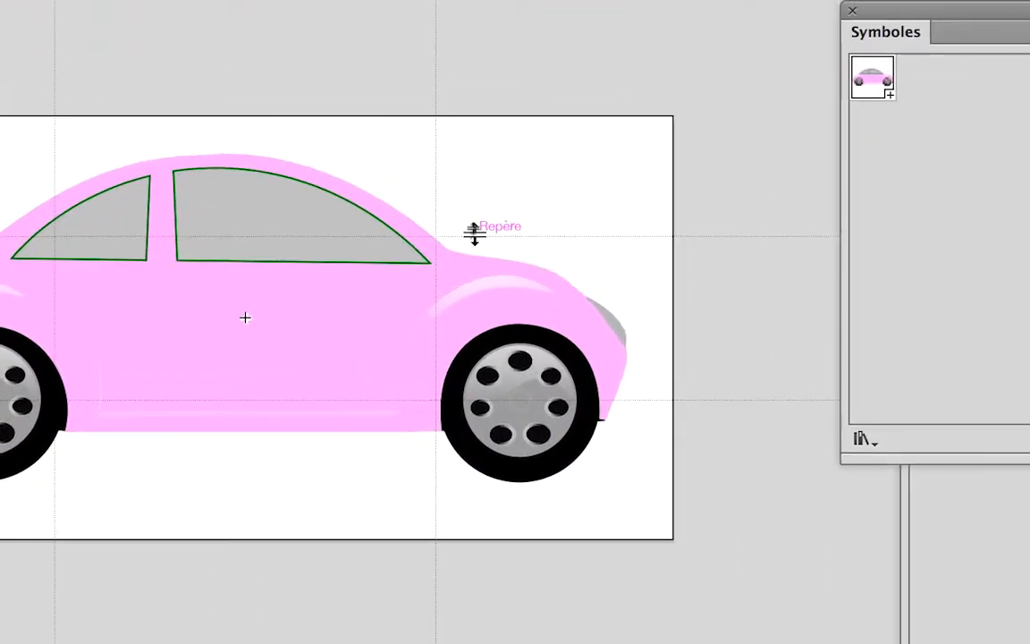
pyautogui.moveTo(475, 235); pyautogui.dragTo(467, 144)
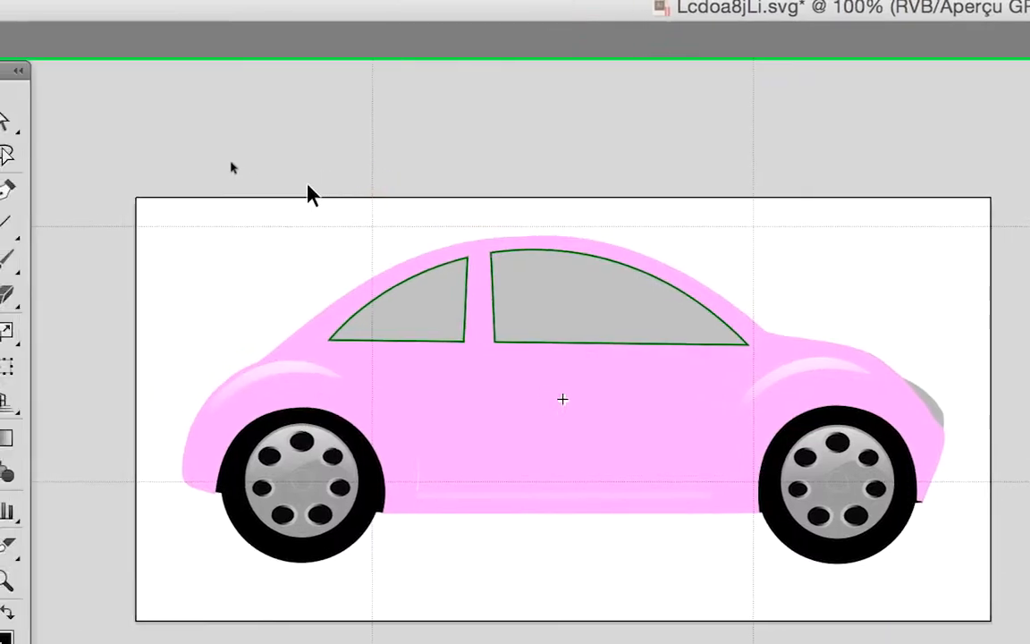
pyautogui.moveTo(372, 177)
pyautogui.mouseDown()
pyautogui.moveTo(399, 181)
pyautogui.moveTo(362, 190)
pyautogui.mouseUp()
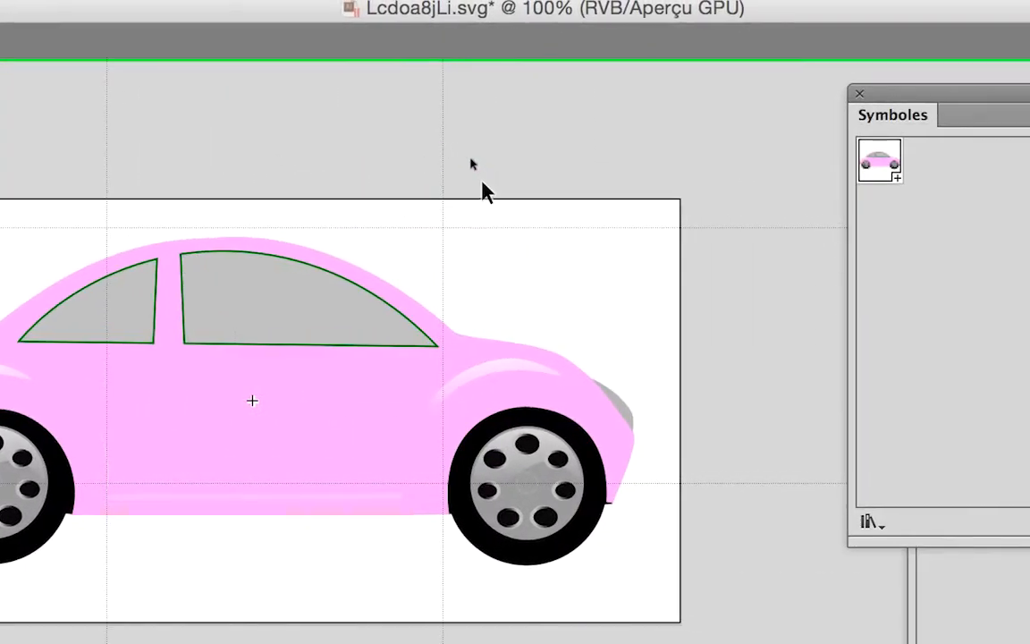
pyautogui.moveTo(458, 170); pyautogui.dragTo(433, 237)
pyautogui.moveTo(416, 305); pyautogui.dragTo(424, 283)
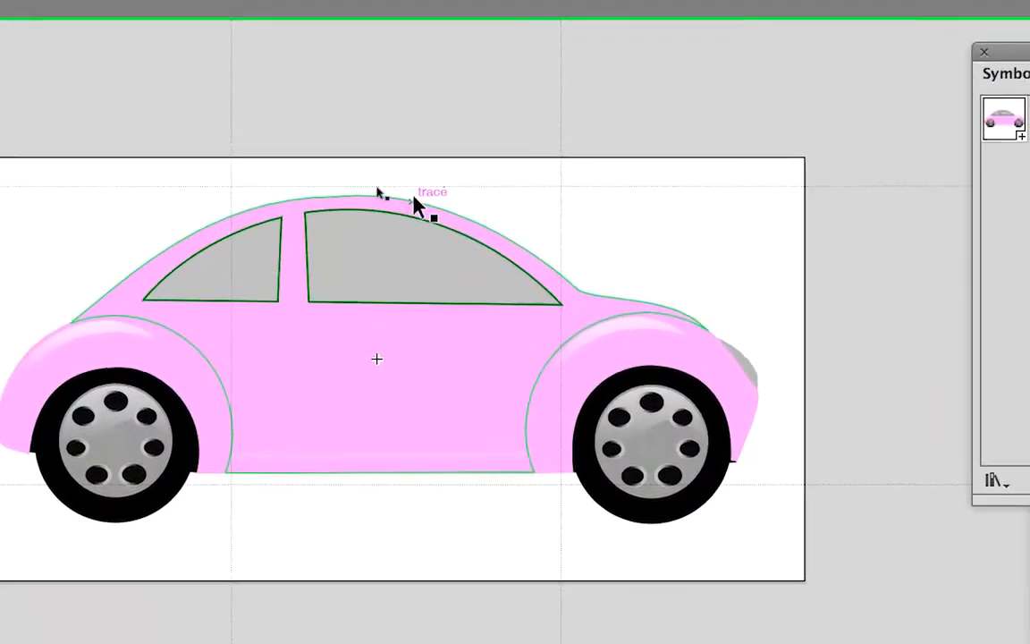
pyautogui.moveTo(414, 194); pyautogui.dragTo(414, 186)
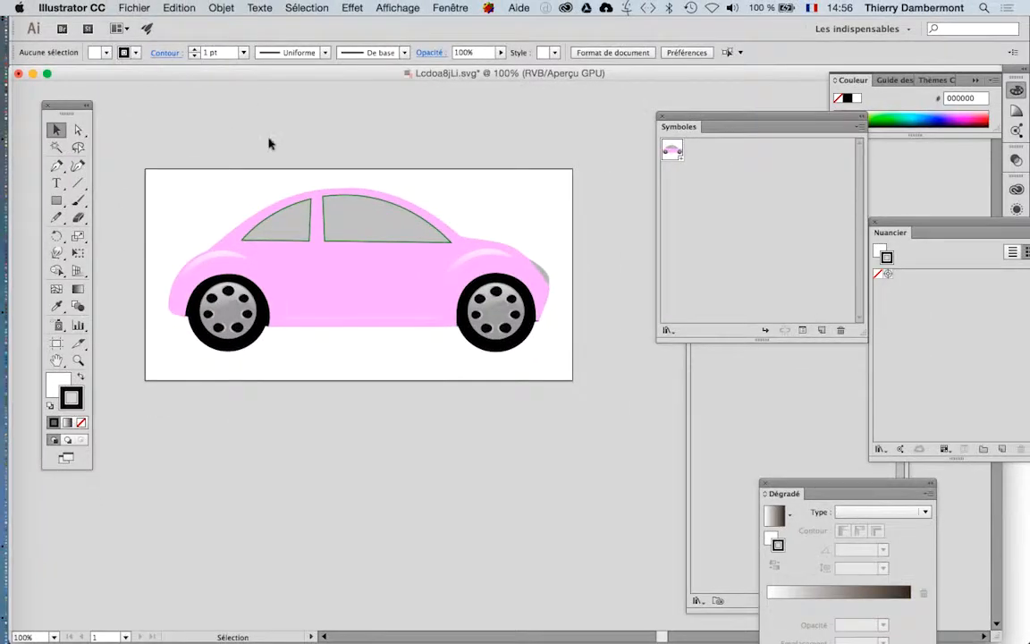
# Step: Test the 9-slice scaling by stretching the car instance horizontally on both sides with Free Transform and shrinking it back
pyautogui.click(690, 448)
pyautogui.scroll(-2, 307, 243)
pyautogui.click(214, 249)
pyautogui.click(77, 253)
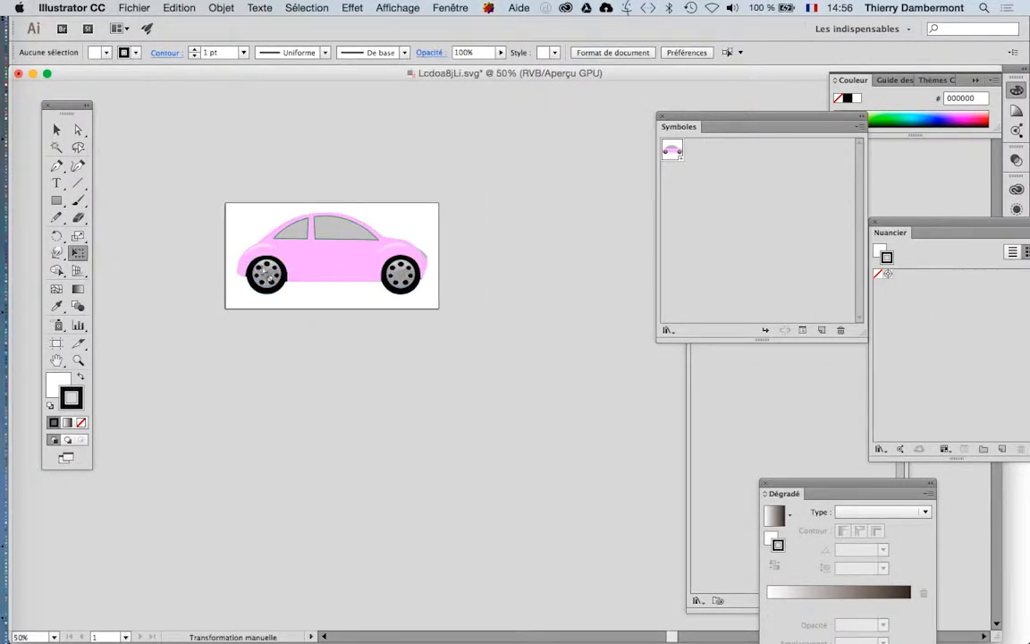
pyautogui.click(56, 131)
pyautogui.click(278, 240)
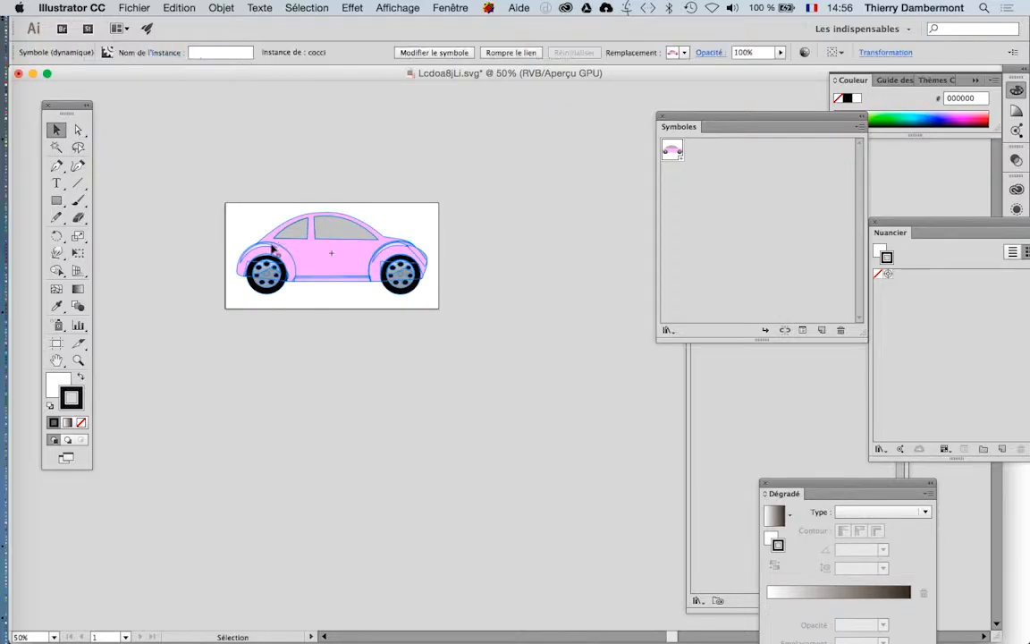
pyautogui.click(77, 254)
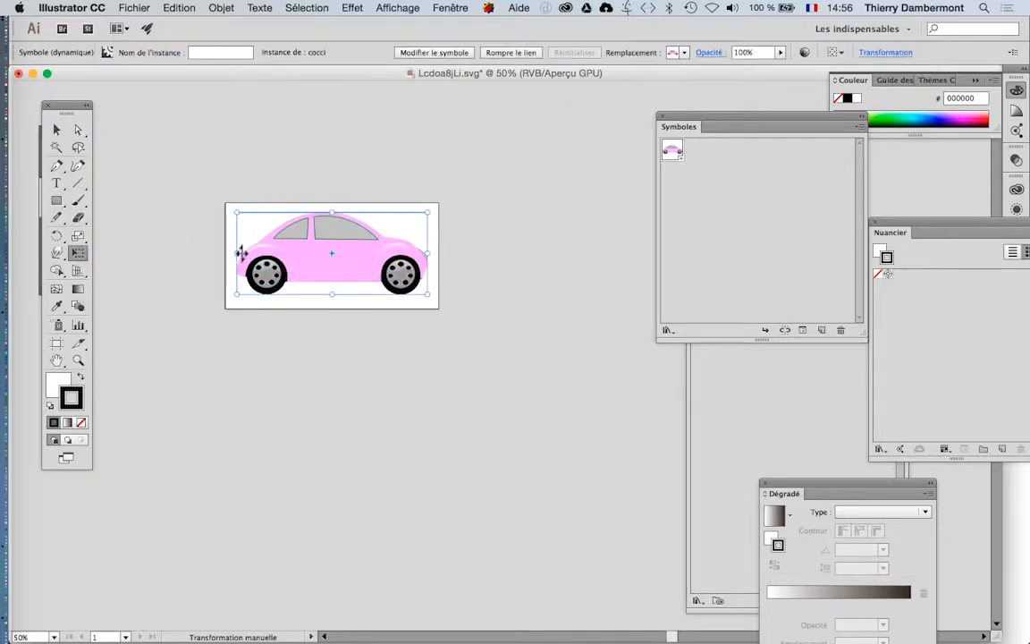
pyautogui.moveTo(235, 253); pyautogui.dragTo(164, 254)
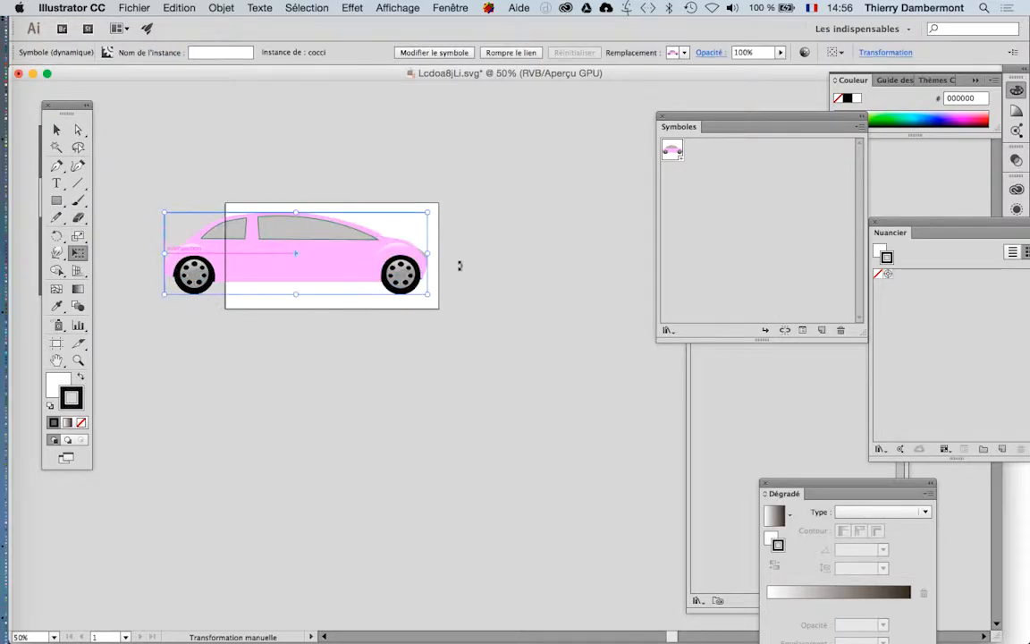
pyautogui.moveTo(429, 254); pyautogui.dragTo(648, 256)
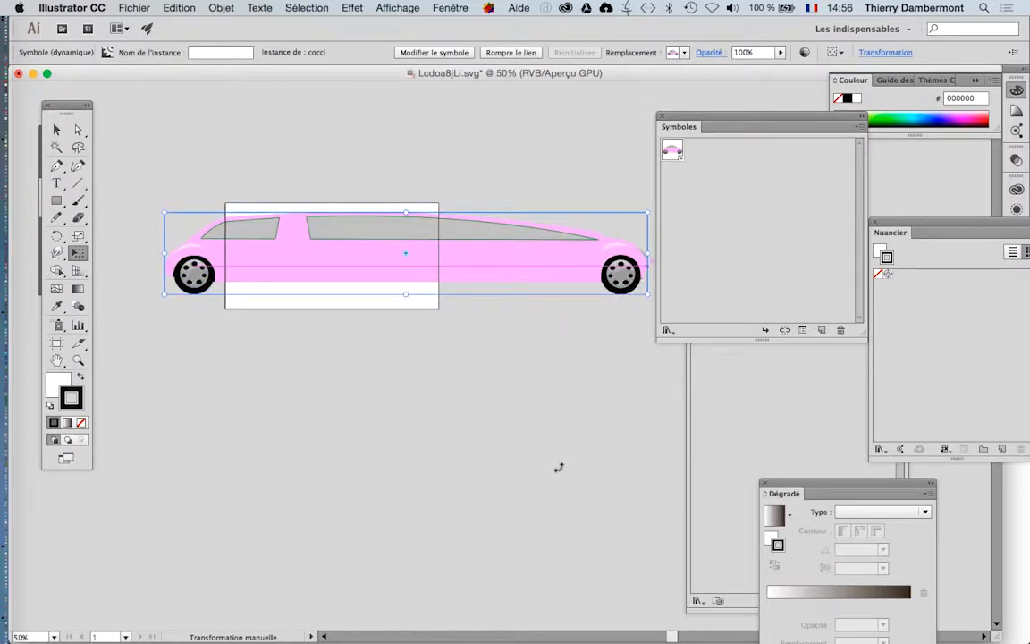
pyautogui.moveTo(647, 253); pyautogui.dragTo(355, 305)
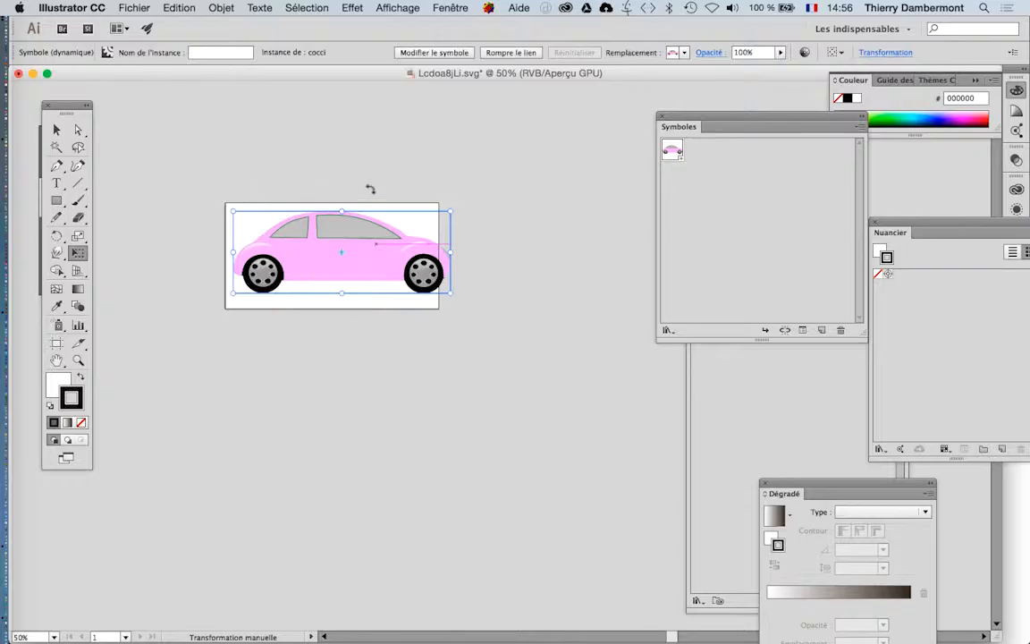
# Step: Delete the car instance from the artboard and move and shrink the Symbols panel over the artboard's edge
pyautogui.press('Delete')
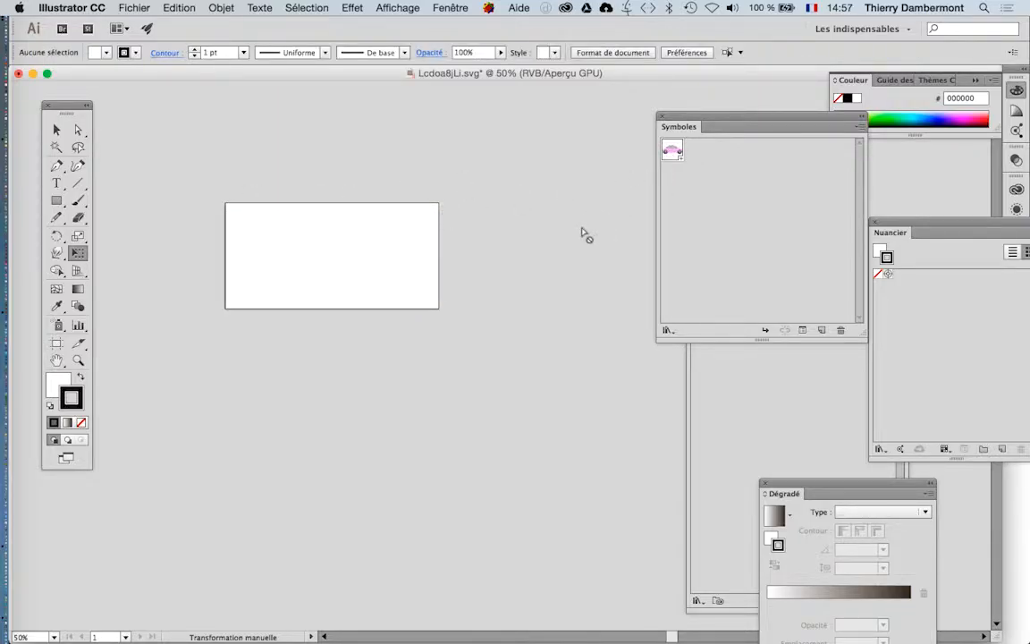
pyautogui.press('super+1')
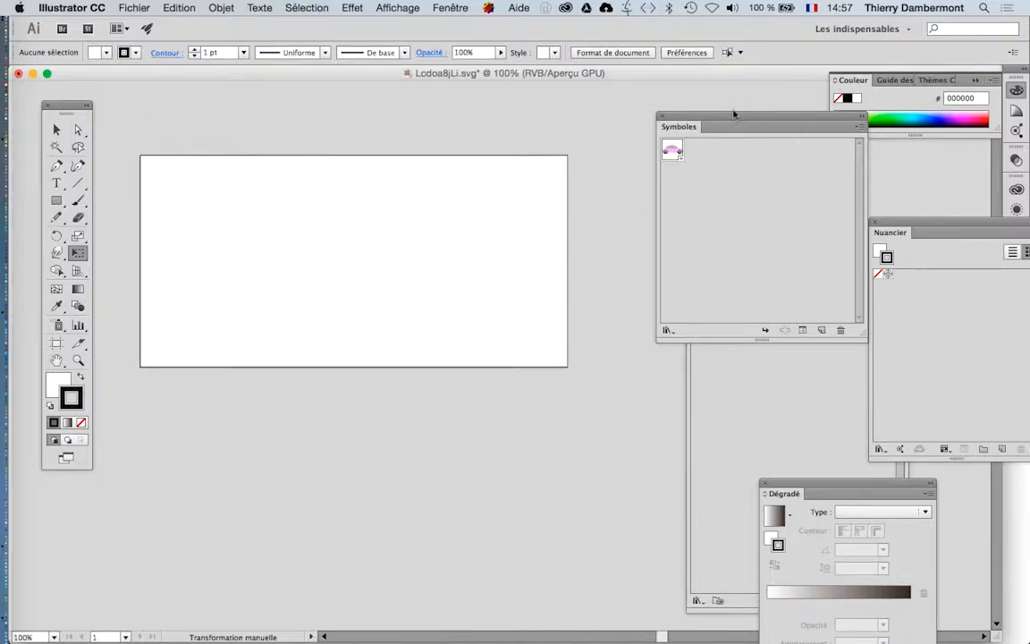
pyautogui.moveTo(735, 119); pyautogui.dragTo(524, 109)
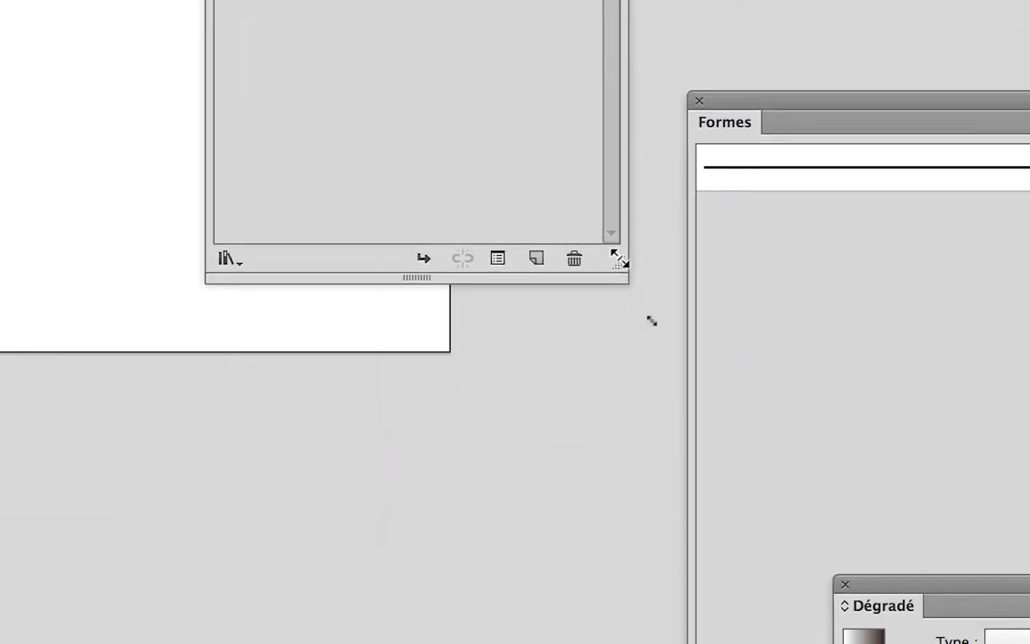
pyautogui.moveTo(646, 519); pyautogui.dragTo(633, 448)
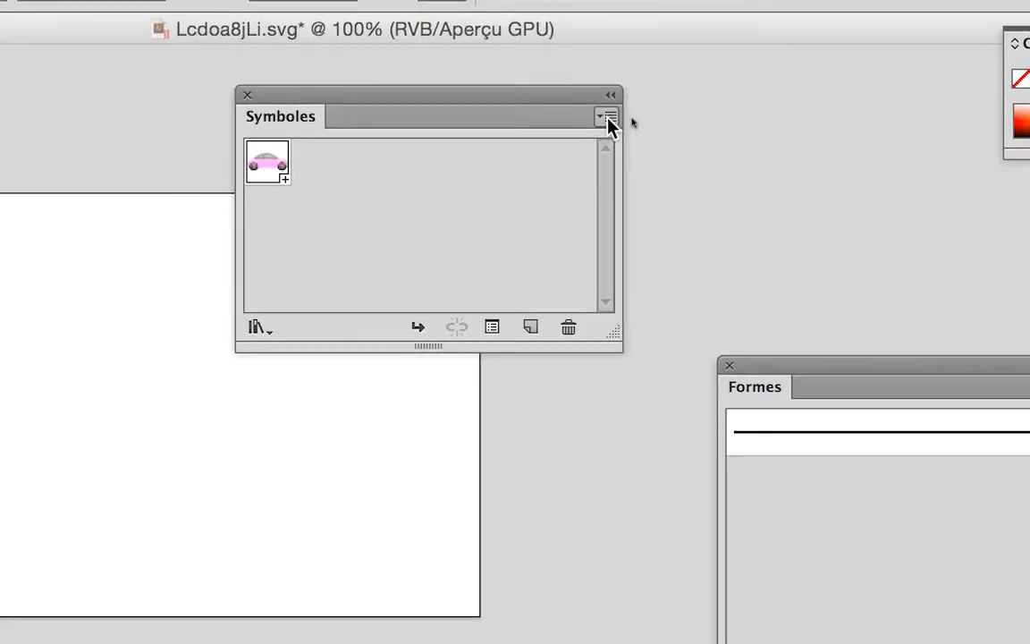
# Step: Save the document's symbols as a symbol library named beetle.ai in the Symboles folder
pyautogui.click(608, 119)
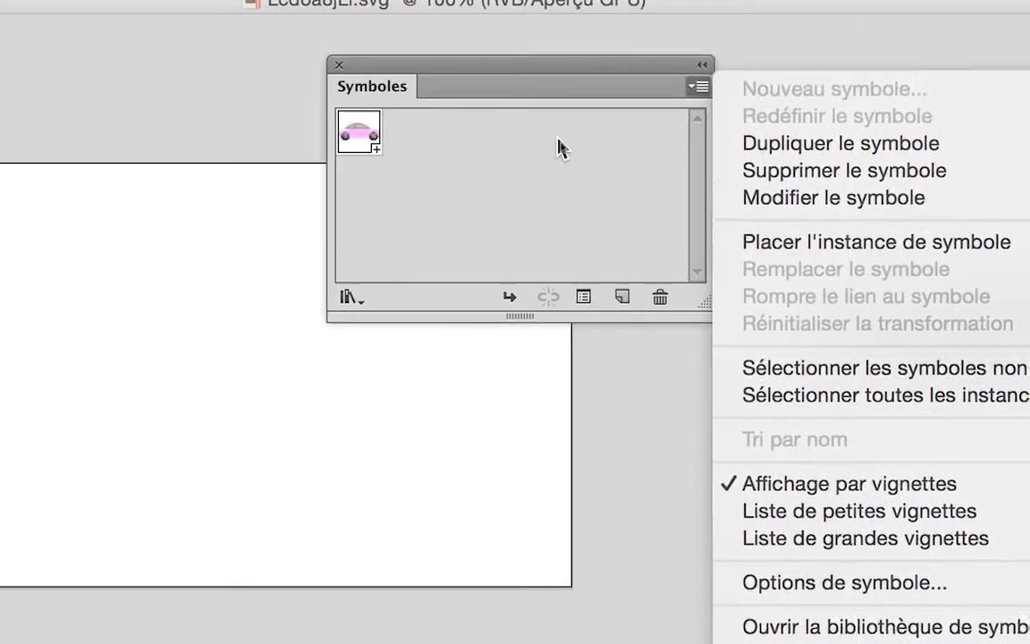
pyautogui.click(604, 123)
pyautogui.click(604, 124)
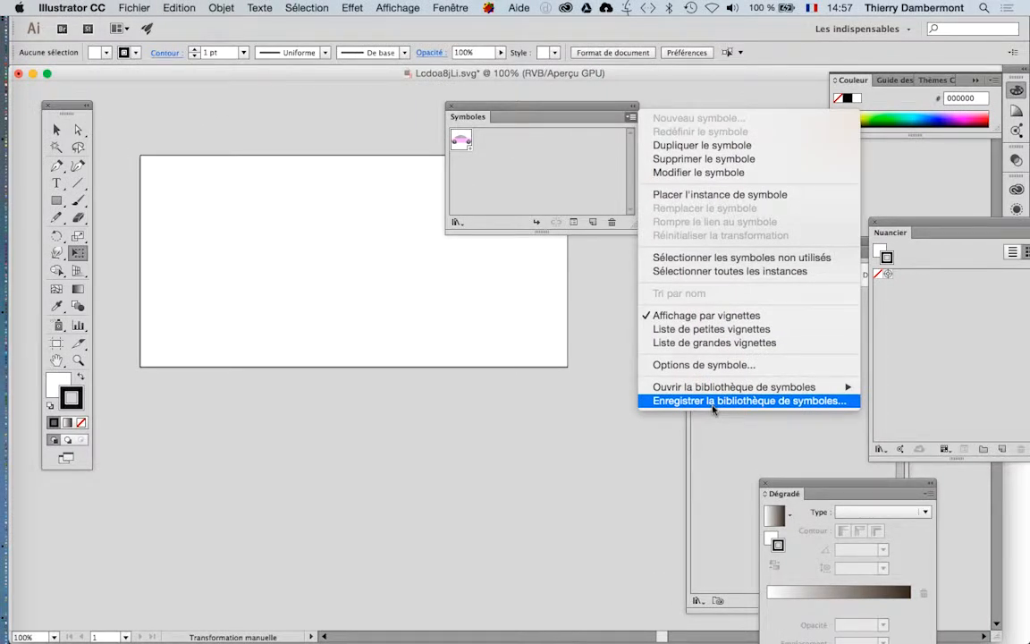
pyautogui.click(714, 402)
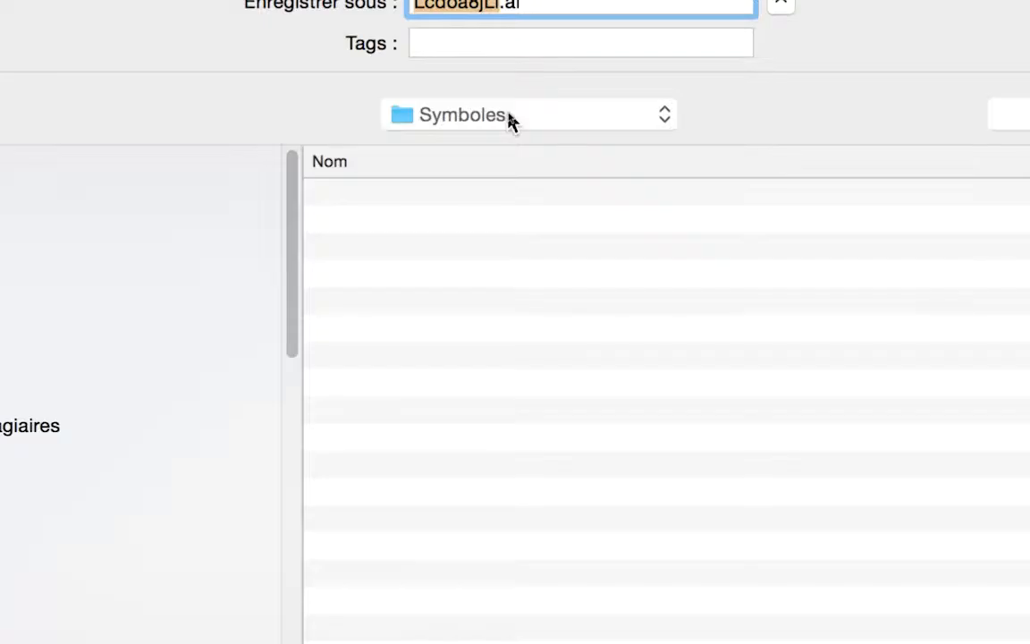
pyautogui.click(510, 122)
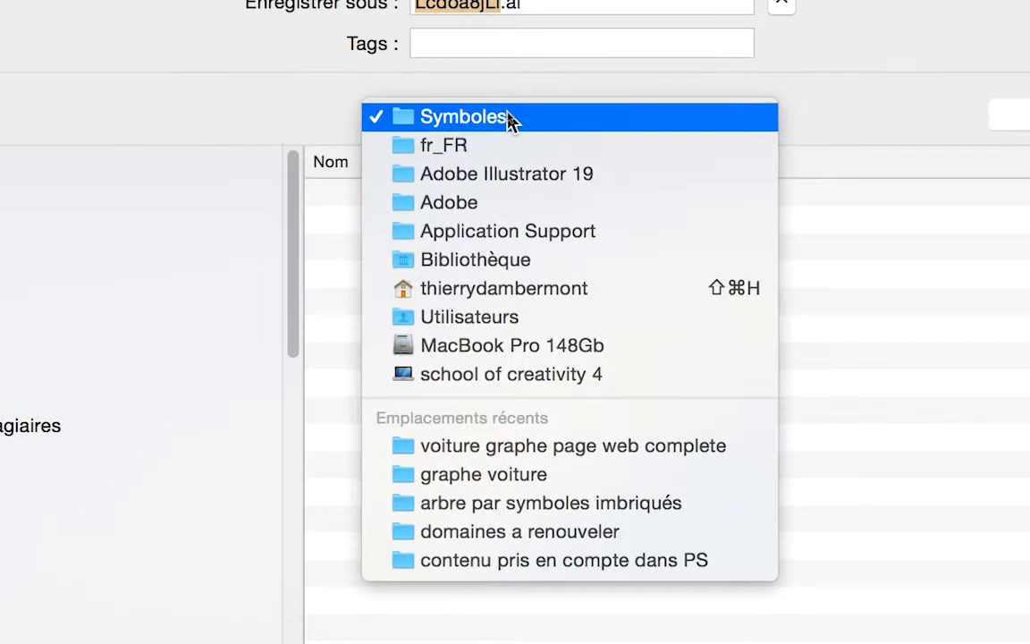
pyautogui.click(510, 120)
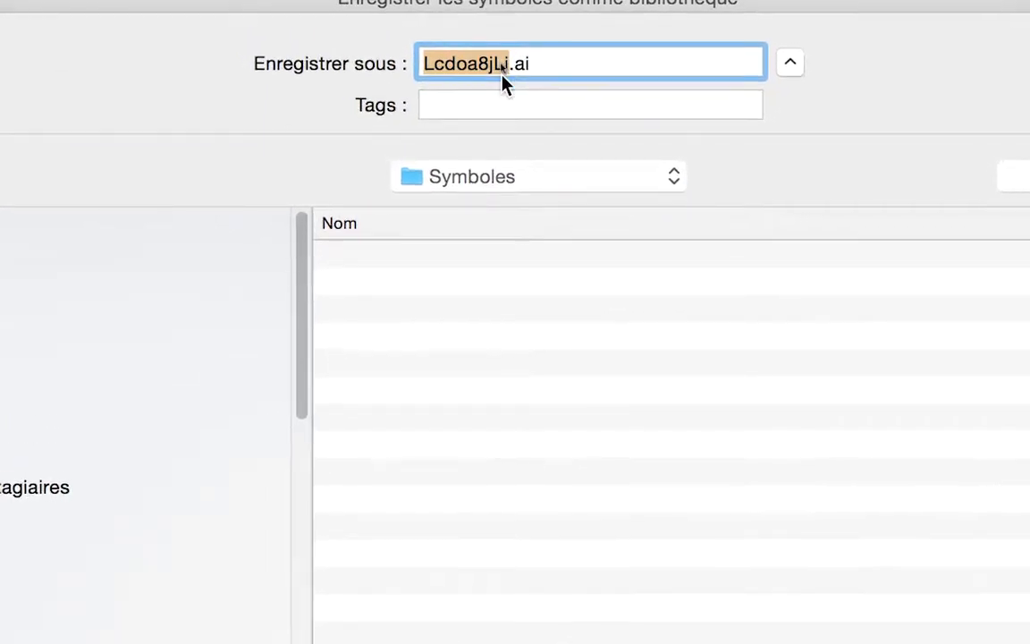
pyautogui.write('beetle')
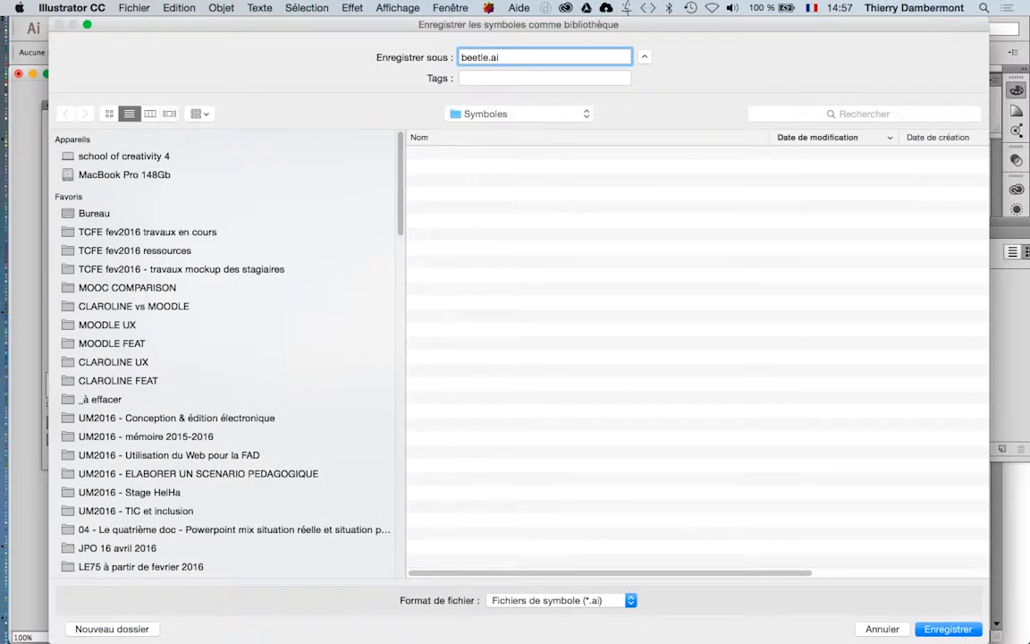
pyautogui.press('Return')
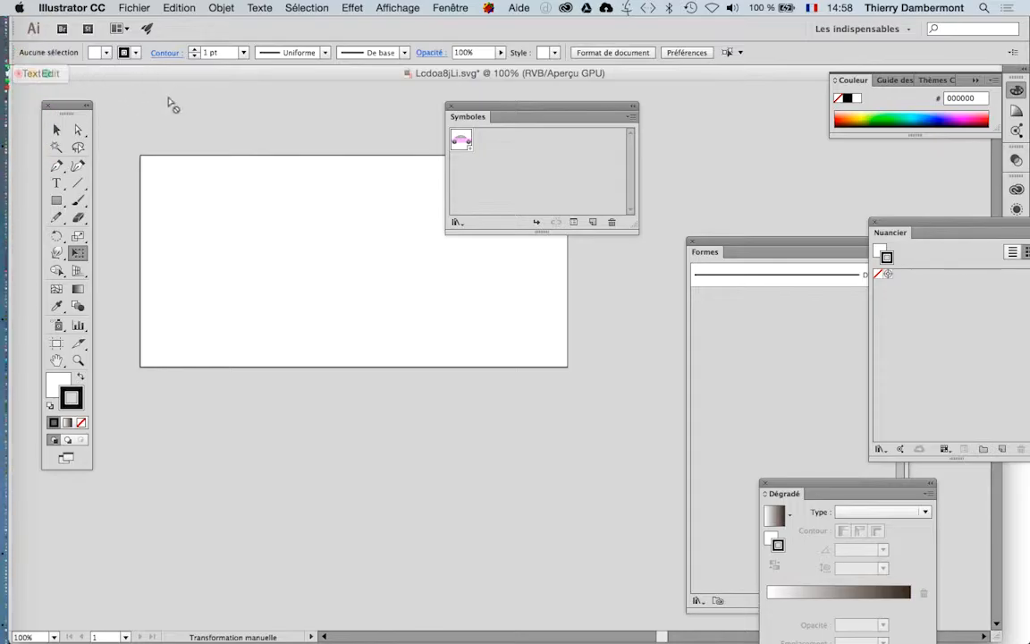
# Step: Close the Lcdoa8jLi.svg document without saving its changes
pyautogui.click(18, 73)
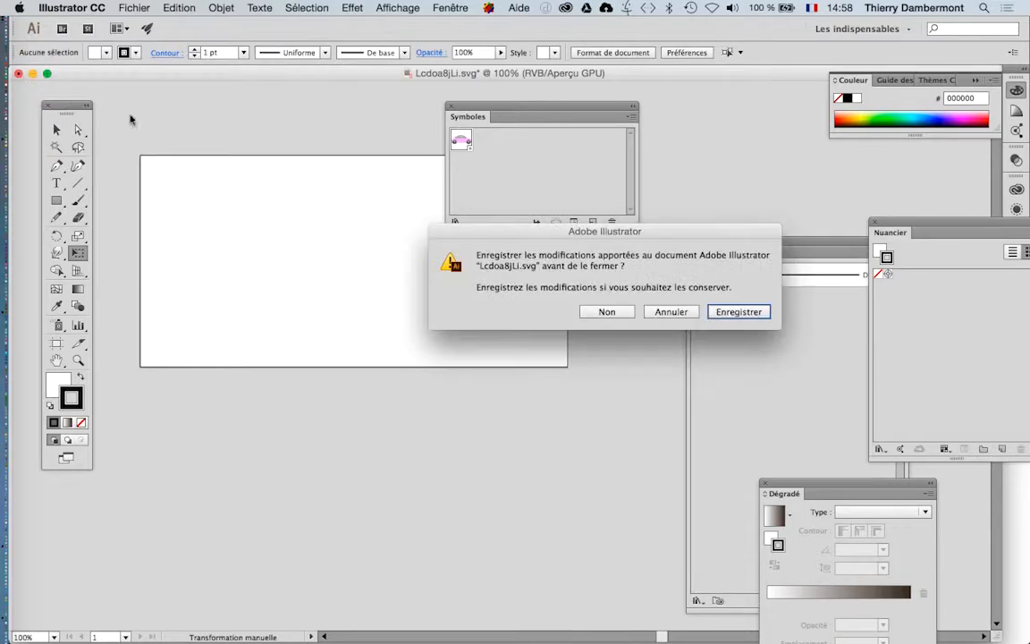
pyautogui.click(608, 312)
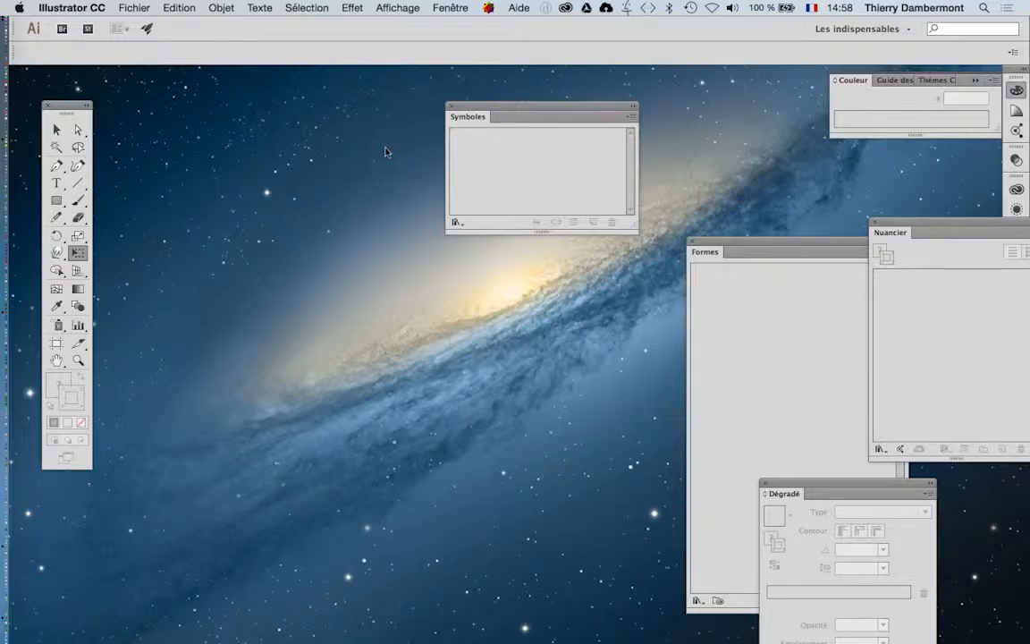
# Step: Reset the Les indispensables workspace to its default panel layout
pyautogui.click(858, 28)
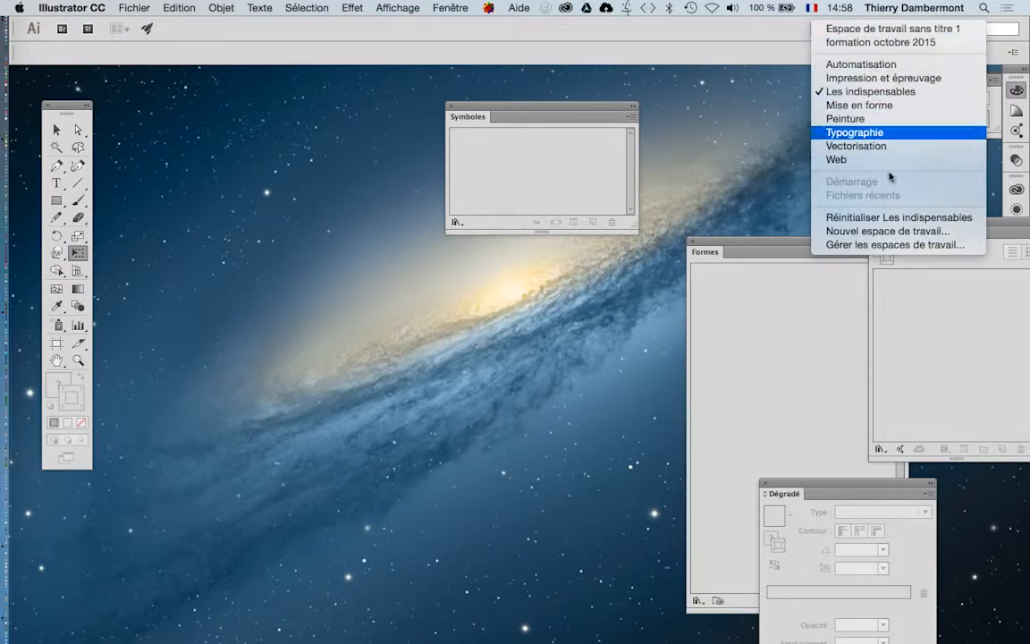
pyautogui.click(816, 197)
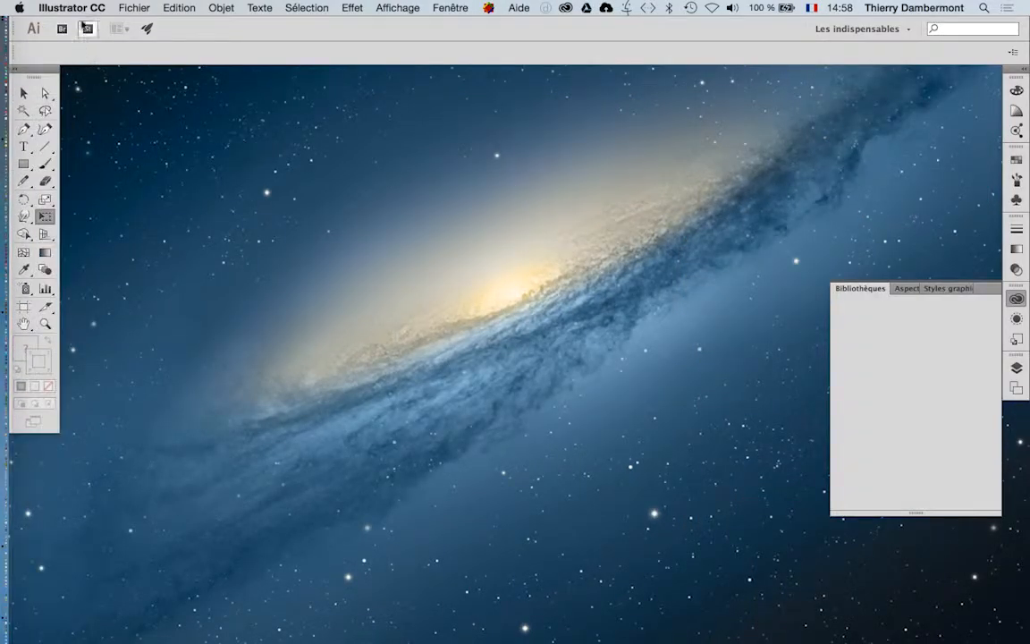
# Step: Create a new 1024 x 768 px document with the web-1024-768-mars2016 profile and hide its transparency grid
pyautogui.click(111, 6)
pyautogui.click(121, 23)
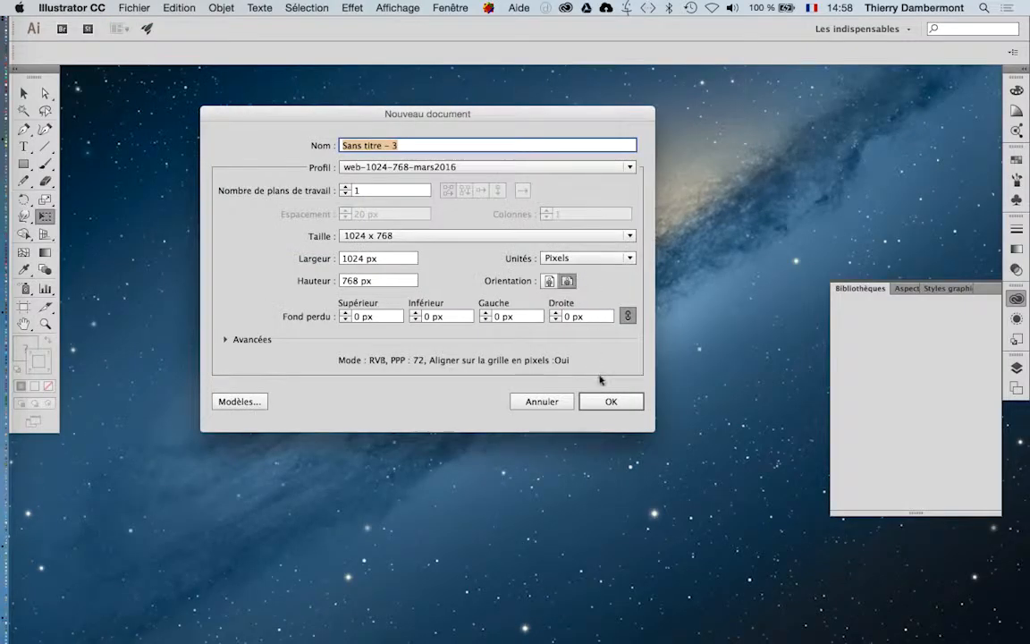
pyautogui.click(611, 401)
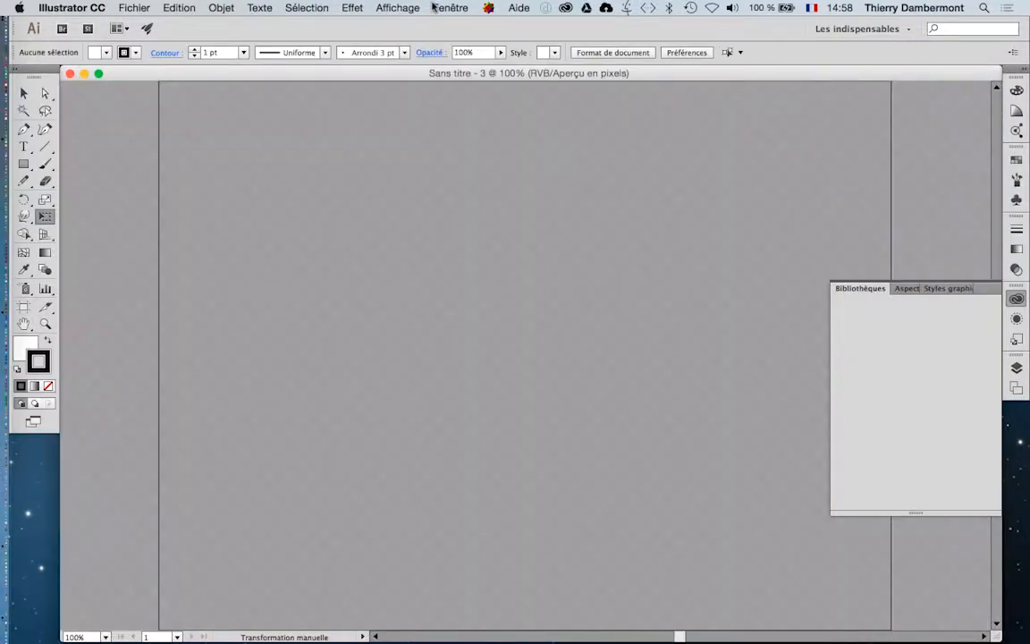
pyautogui.click(409, 7)
pyautogui.click(507, 344)
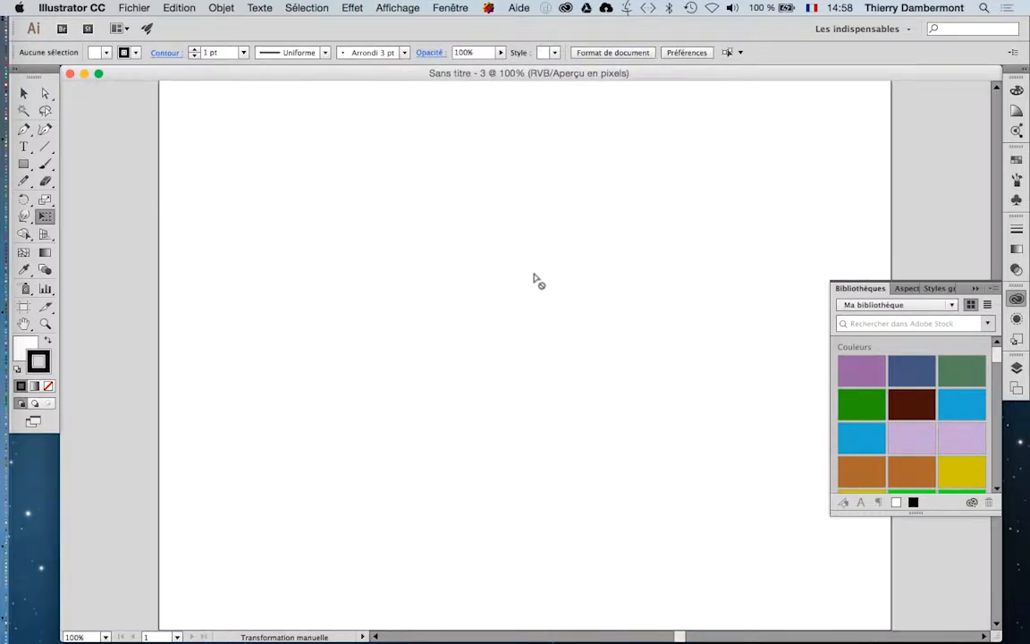
# Step: Open the Symboles panel as a floating panel beside the artboard and enlarge it
pyautogui.press('super+minus')
pyautogui.moveTo(451, 269); pyautogui.dragTo(226, 238)
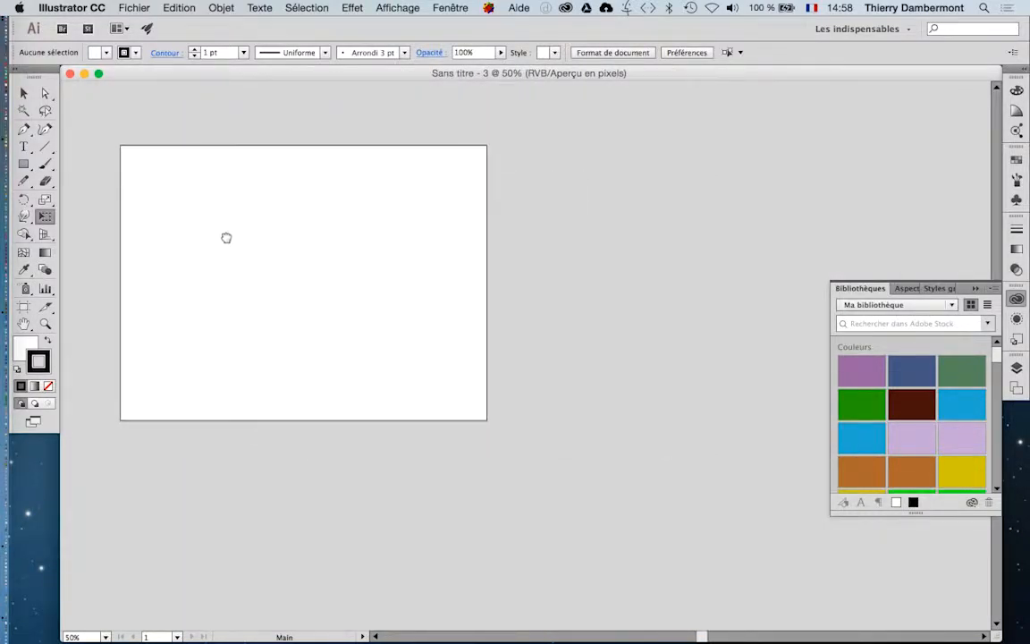
pyautogui.click(1018, 203)
pyautogui.moveTo(944, 154); pyautogui.dragTo(608, 163)
pyautogui.moveTo(750, 244); pyautogui.dragTo(784, 369)
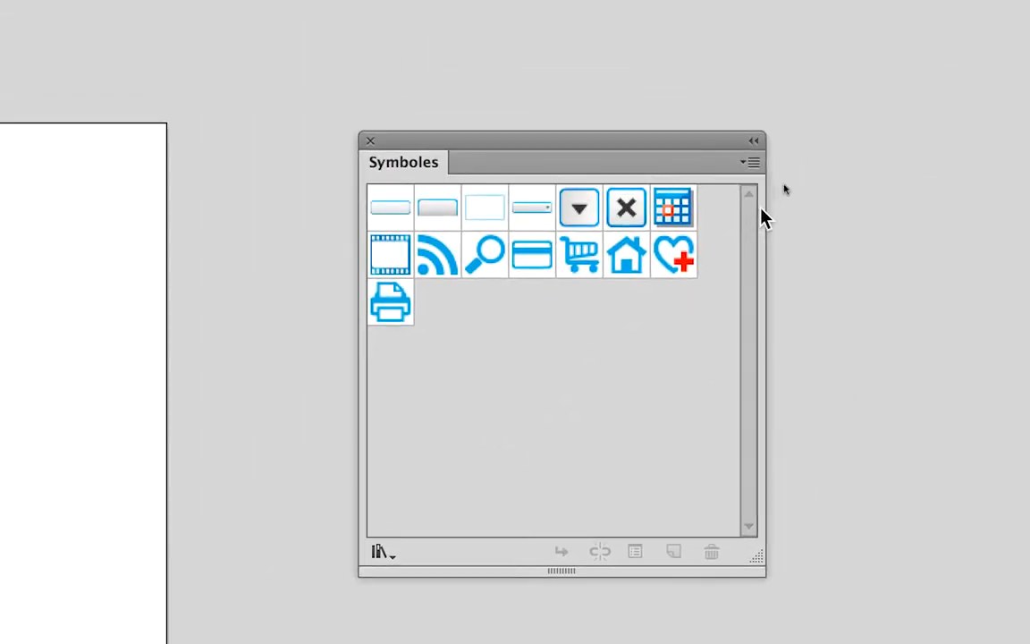
pyautogui.click(758, 195)
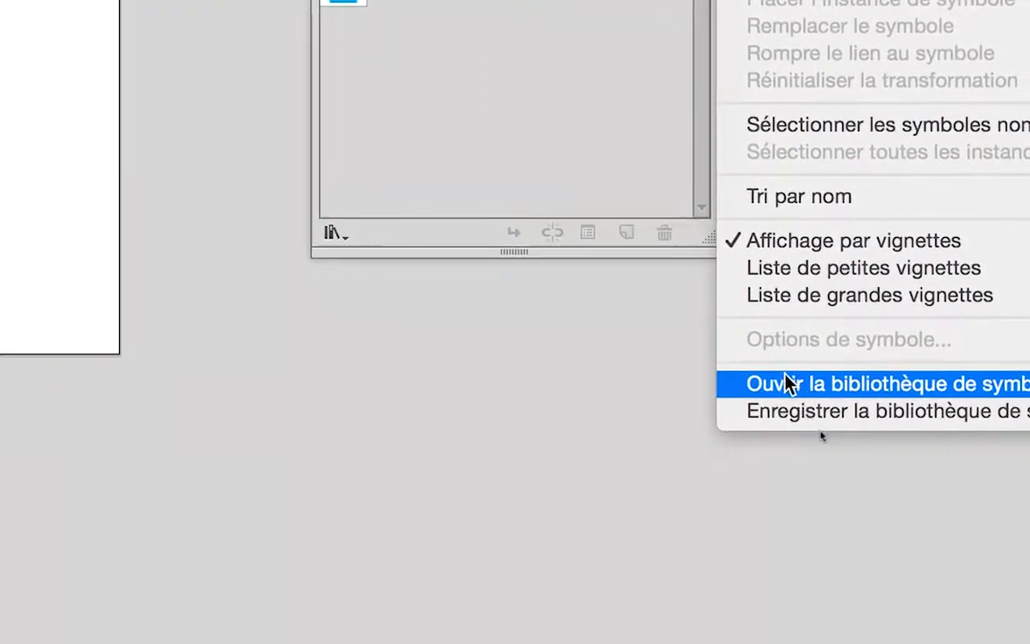
pyautogui.moveTo(858, 389)
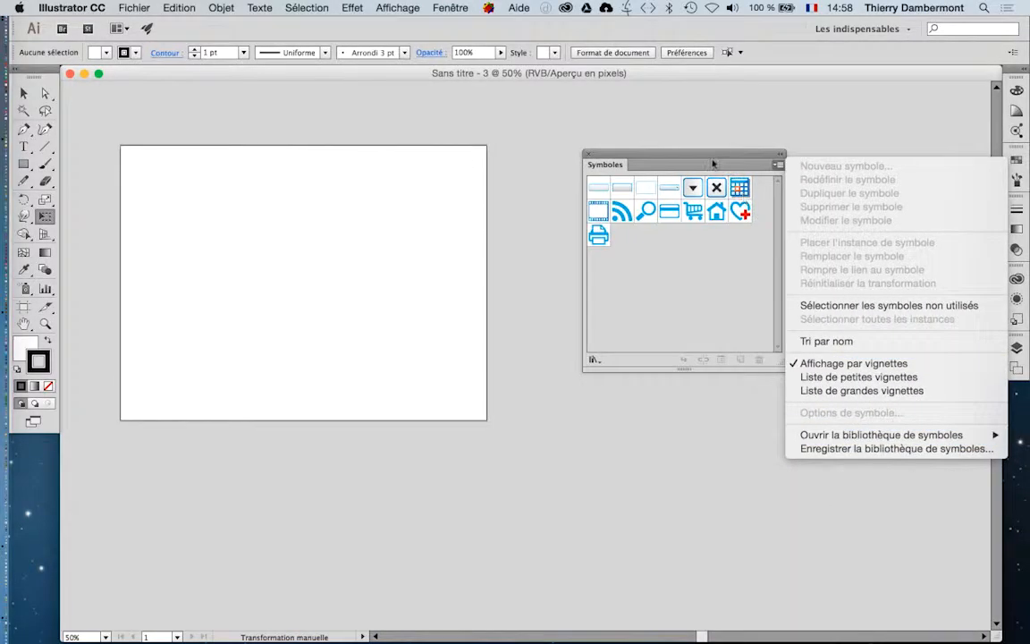
pyautogui.click(687, 179)
pyautogui.click(597, 358)
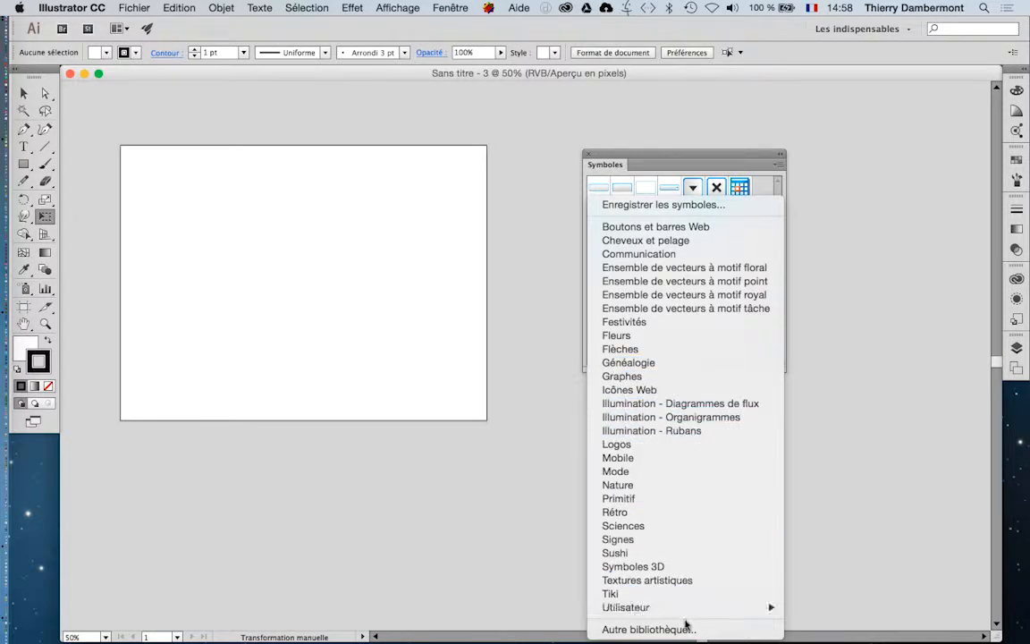
pyautogui.click(724, 167)
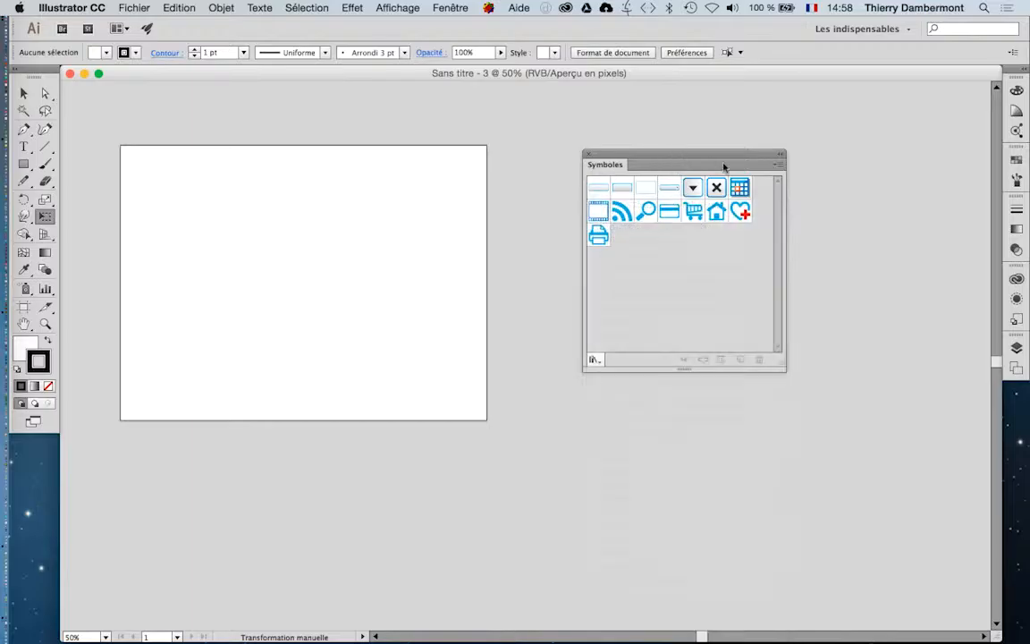
# Step: Bring up the choice of symbol libraries that can be opened in the new document
pyautogui.click(778, 165)
pyautogui.moveTo(876, 436)
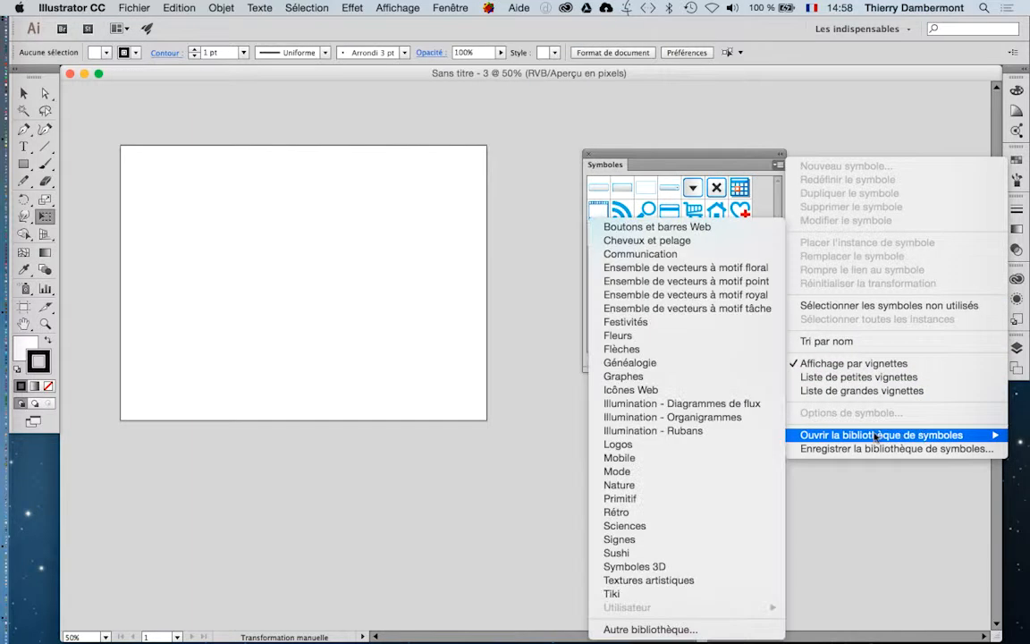